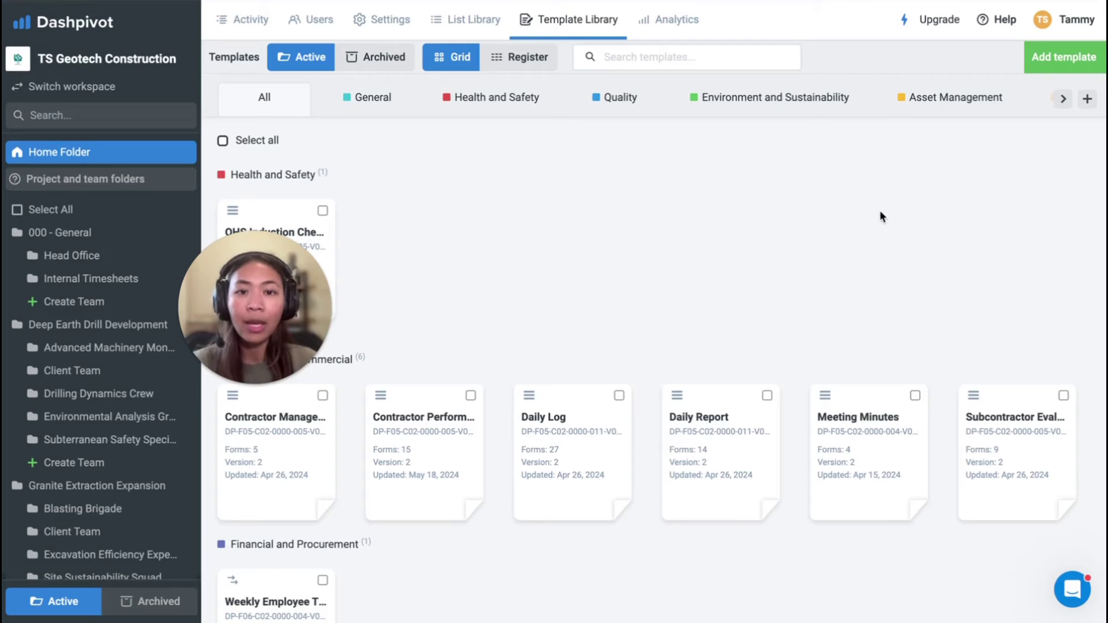
Step: Start adding a template from the free public templates and search them for "survey"
click(1046, 65)
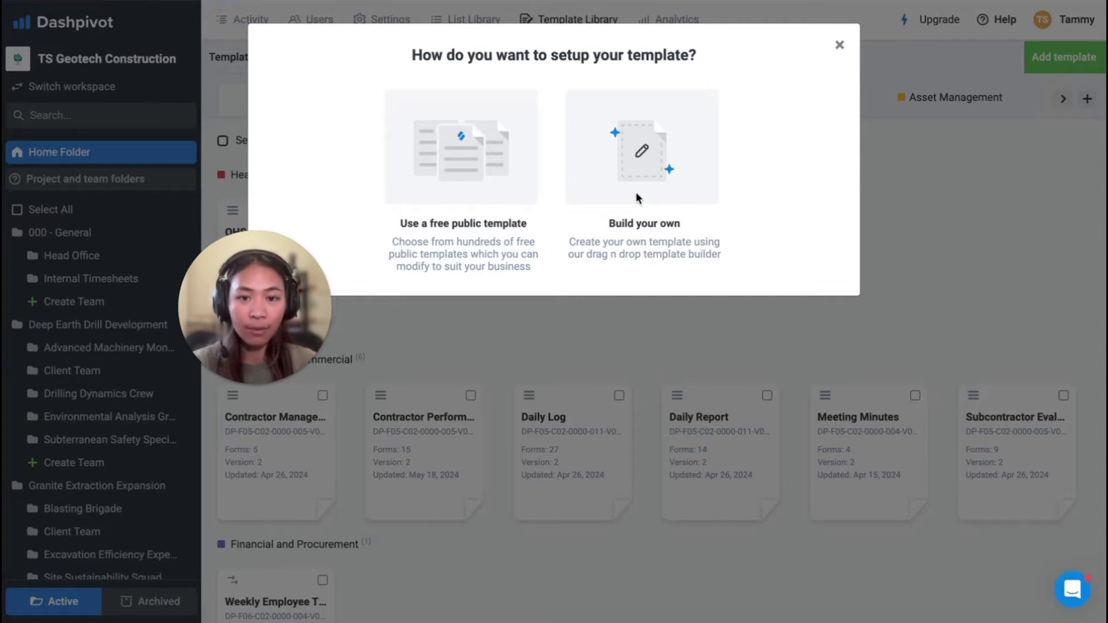
click(426, 165)
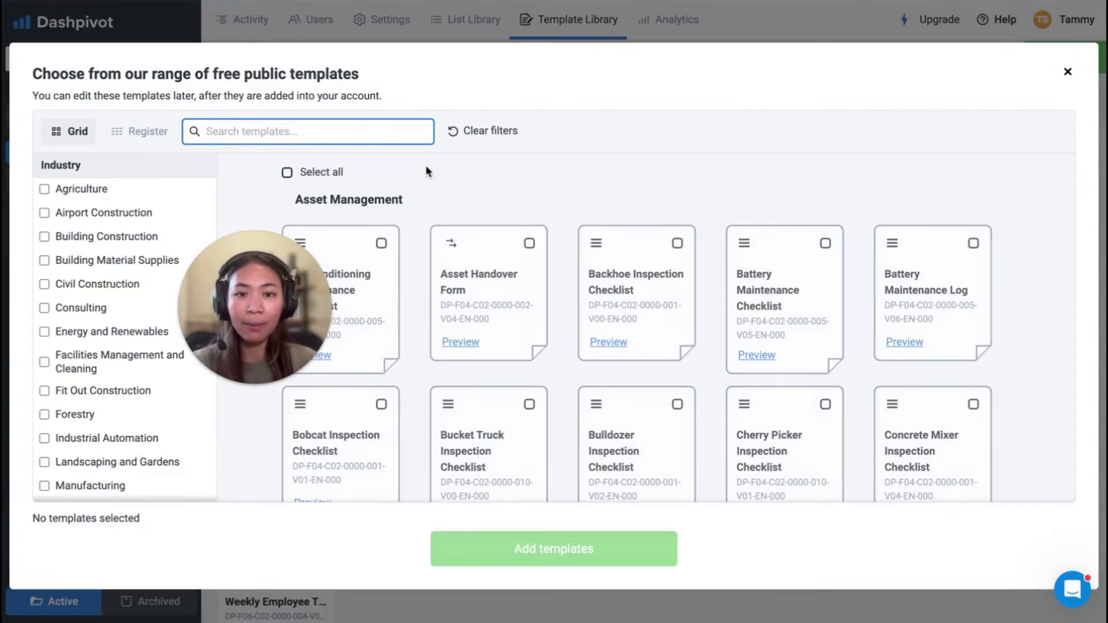
scroll(416, 376, down, 4)
scroll(416, 374, down, 5)
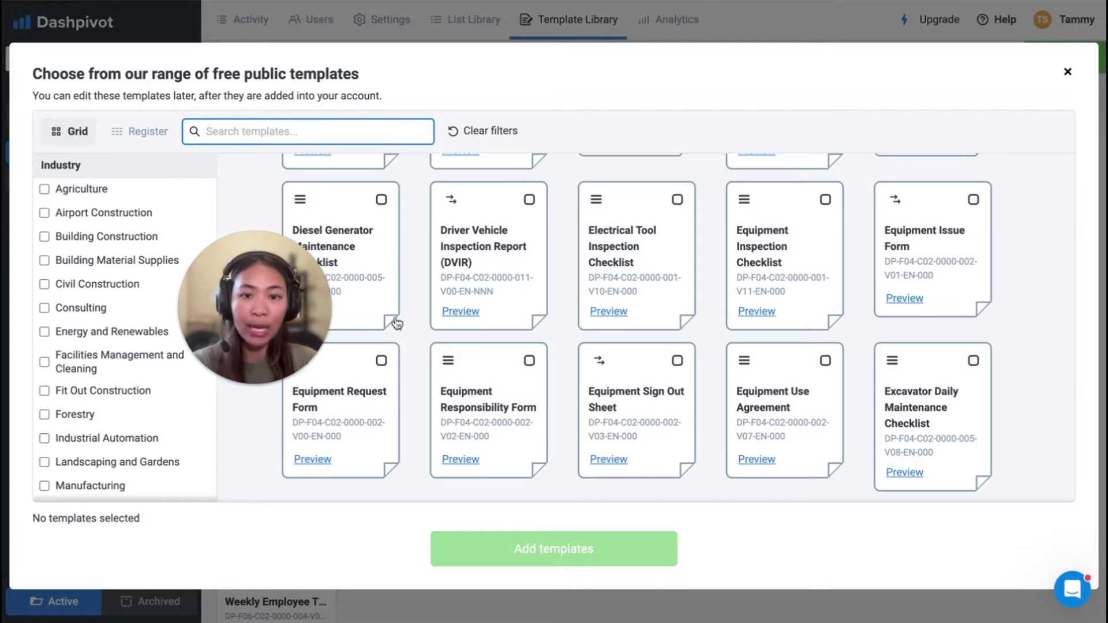
text(survey)
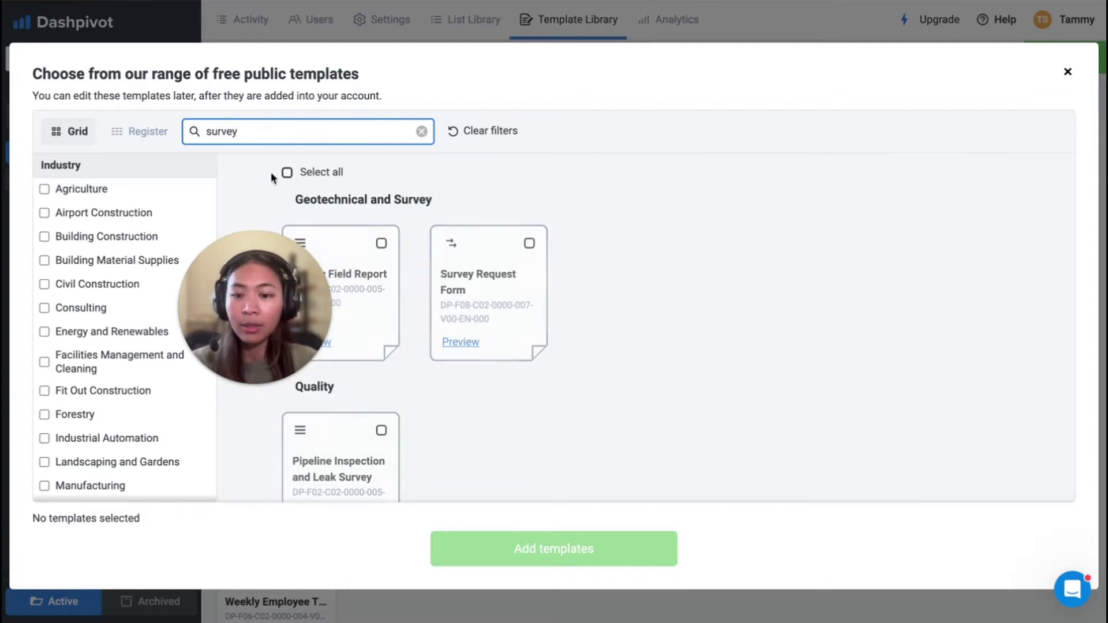
Step: Preview the public Survey Field Report template listed under Geotechnical and Survey
drag(249, 278, 147, 278)
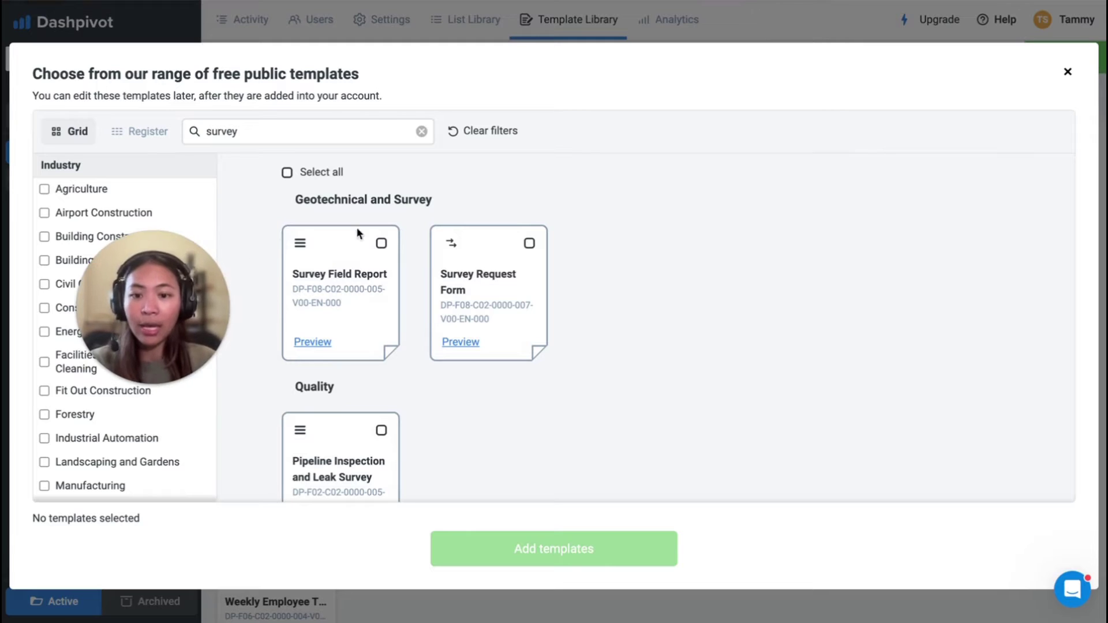
scroll(400, 317, down, 1)
scroll(400, 317, down, 2)
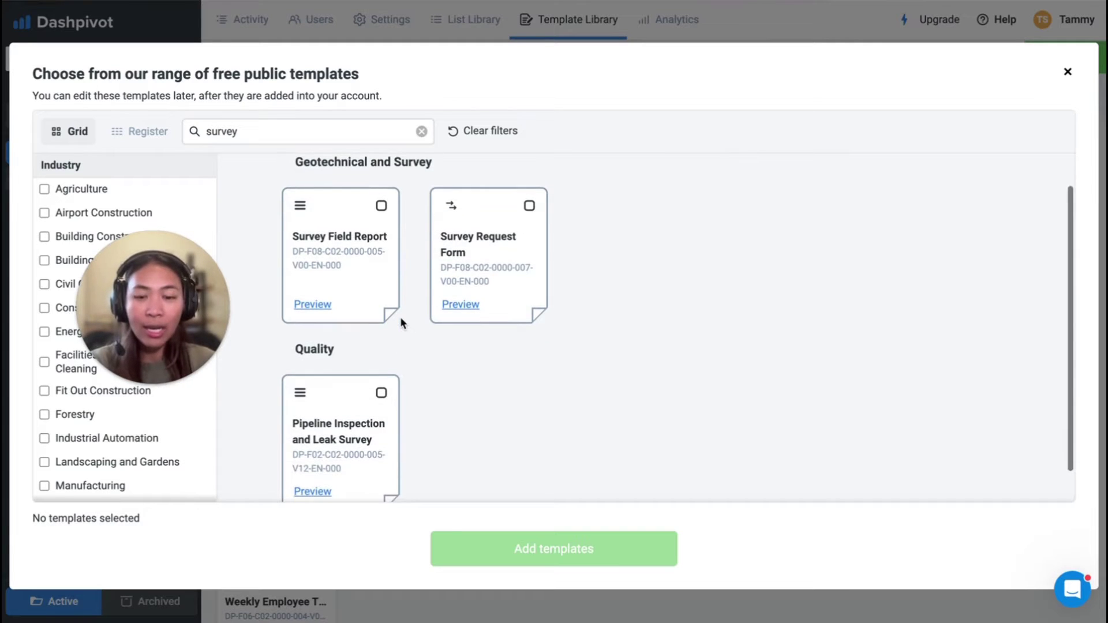
click(305, 305)
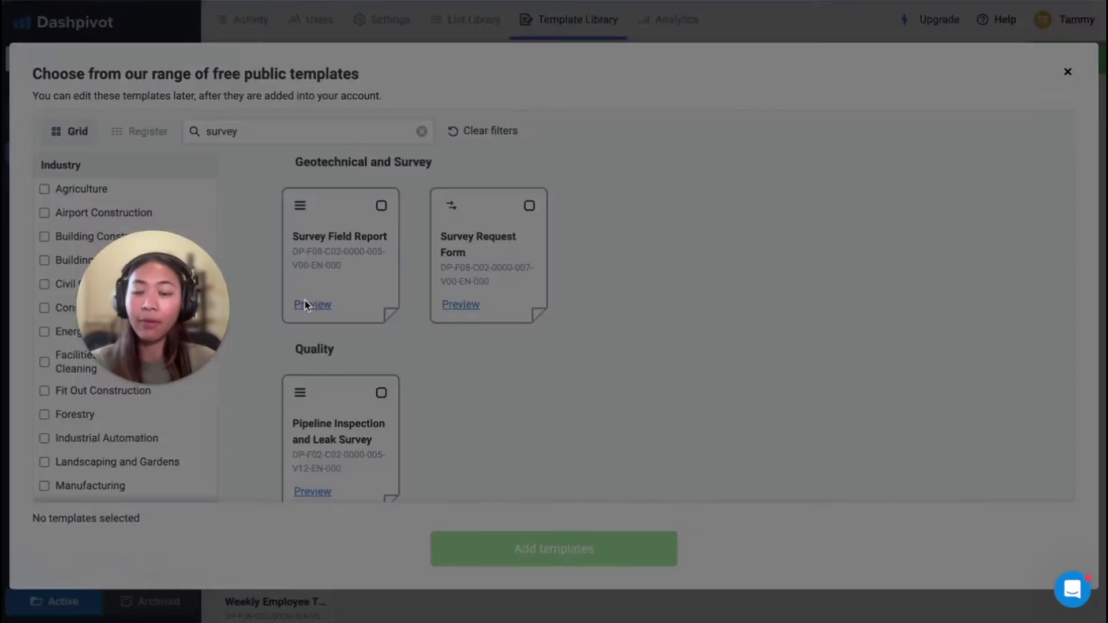
scroll(389, 334, down, 3)
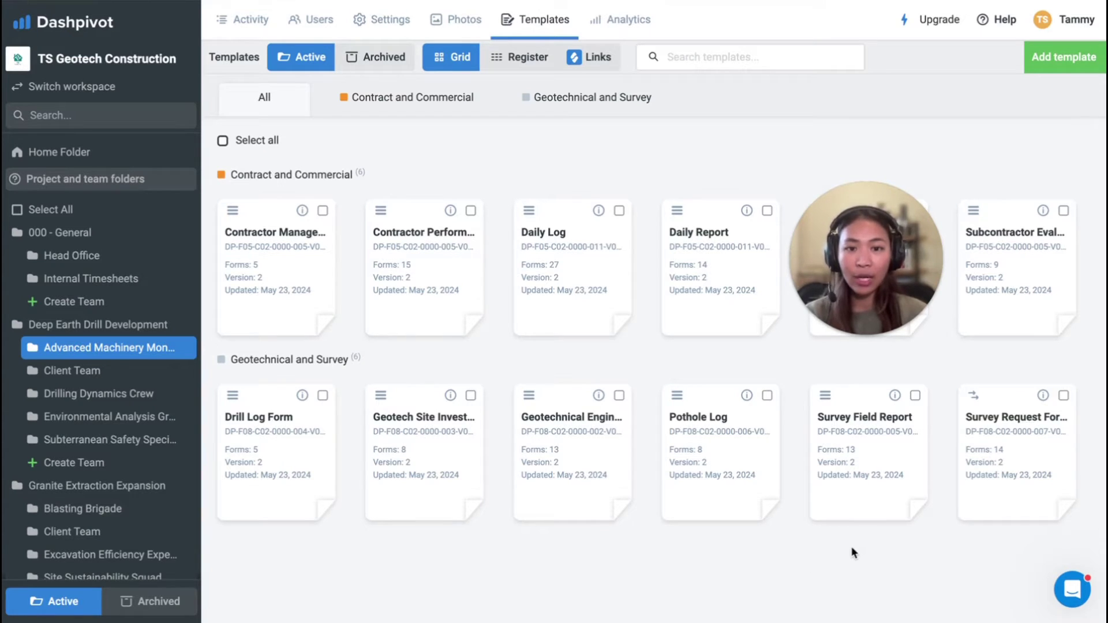
Step: Open the Survey Field Report template of the advanced machinery team and review the fields of a new form
click(867, 460)
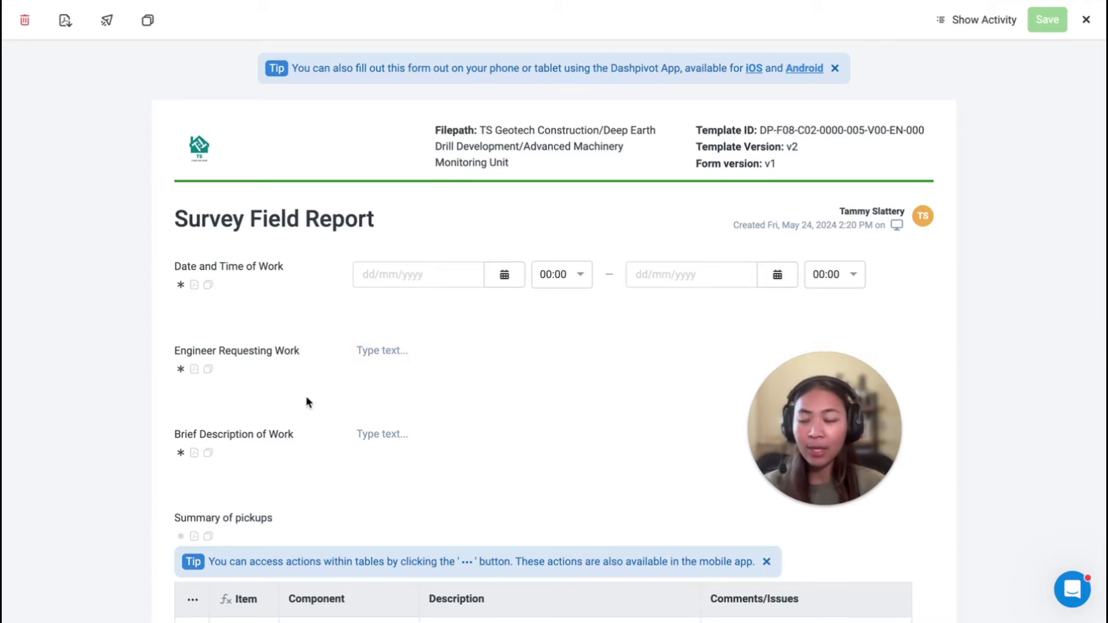
scroll(306, 396, down, 2)
scroll(377, 348, down, 4)
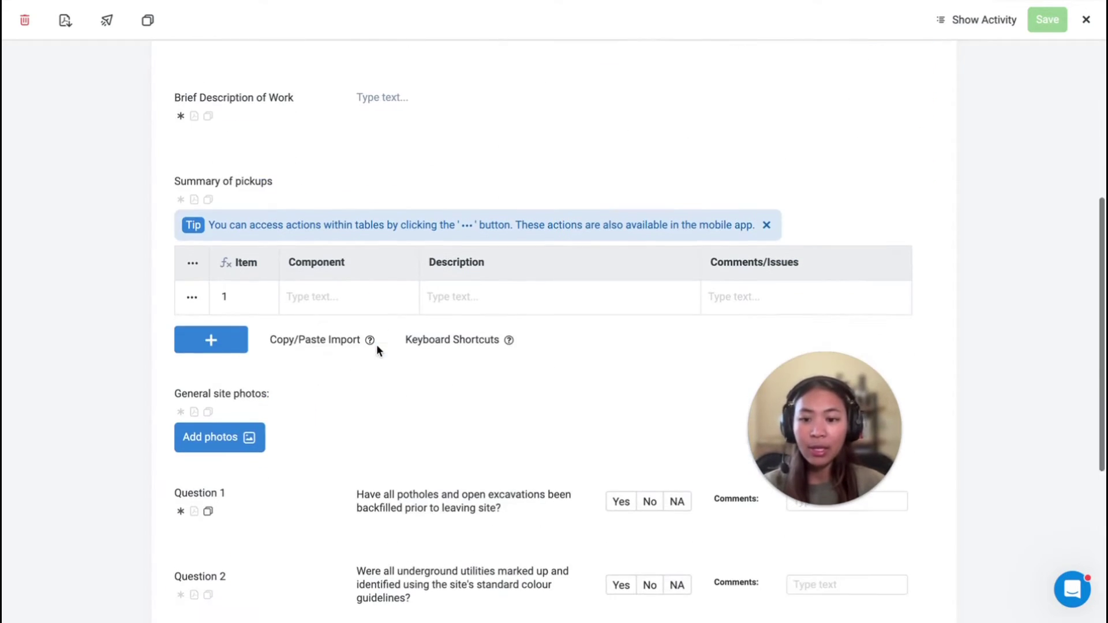
Step: Add two rows to the Summary of pickups table and look through the photo, question and signoff fields below
click(223, 345)
click(223, 381)
scroll(222, 388, down, 5)
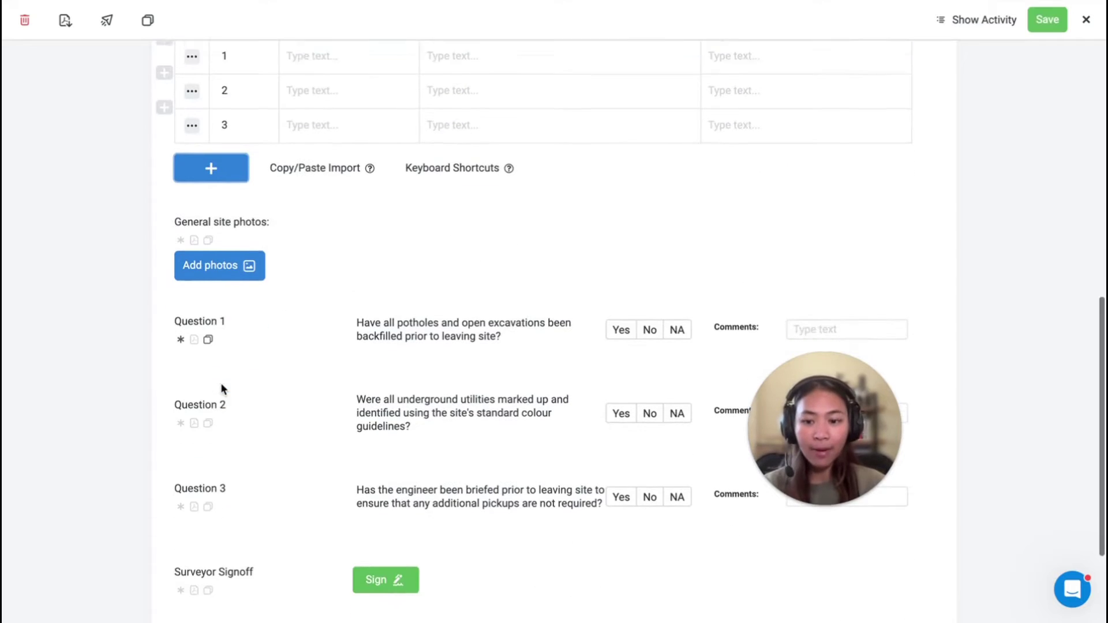
scroll(269, 238, down, 2)
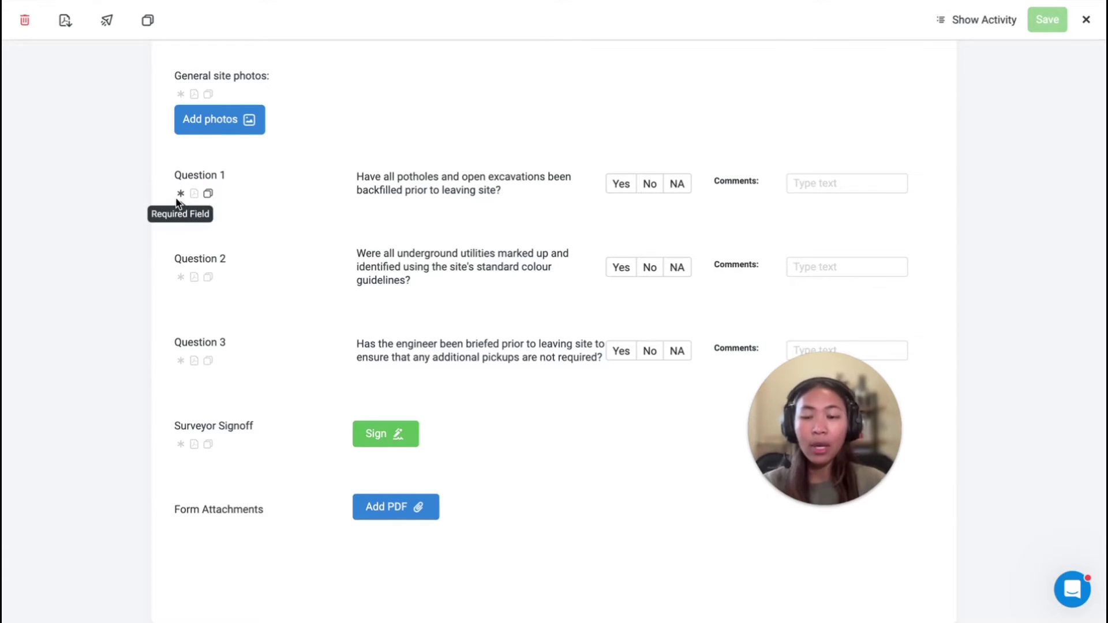
Step: Set the Date and Time of Work range from 24/05/2024 to 28/05/2024, trying to save after the start date
scroll(176, 199, up, 15)
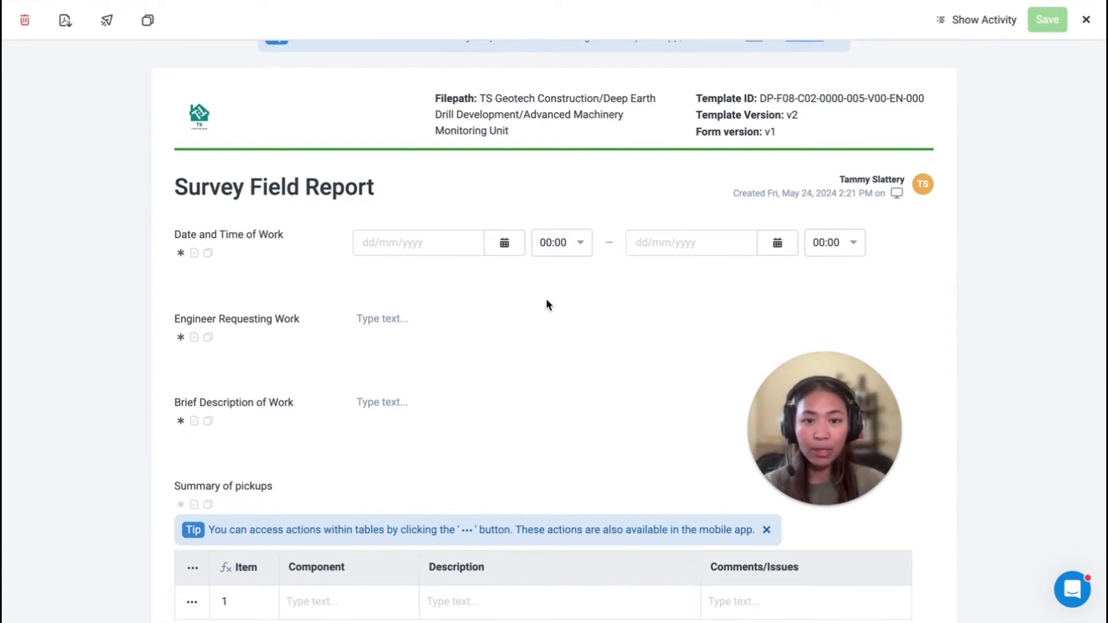
click(505, 246)
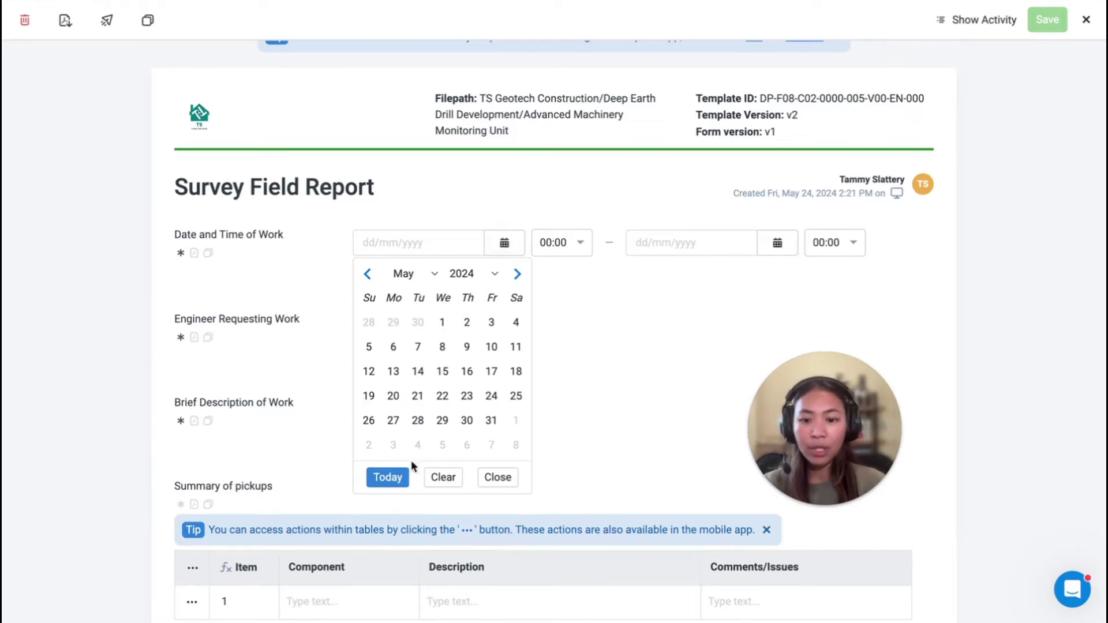
click(398, 475)
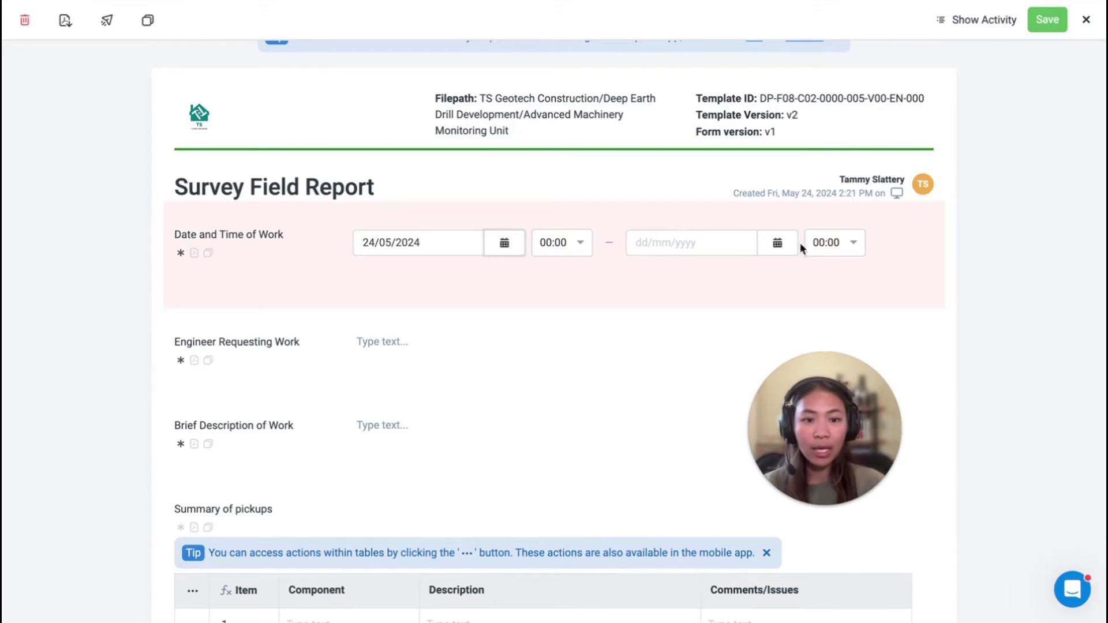
click(1048, 23)
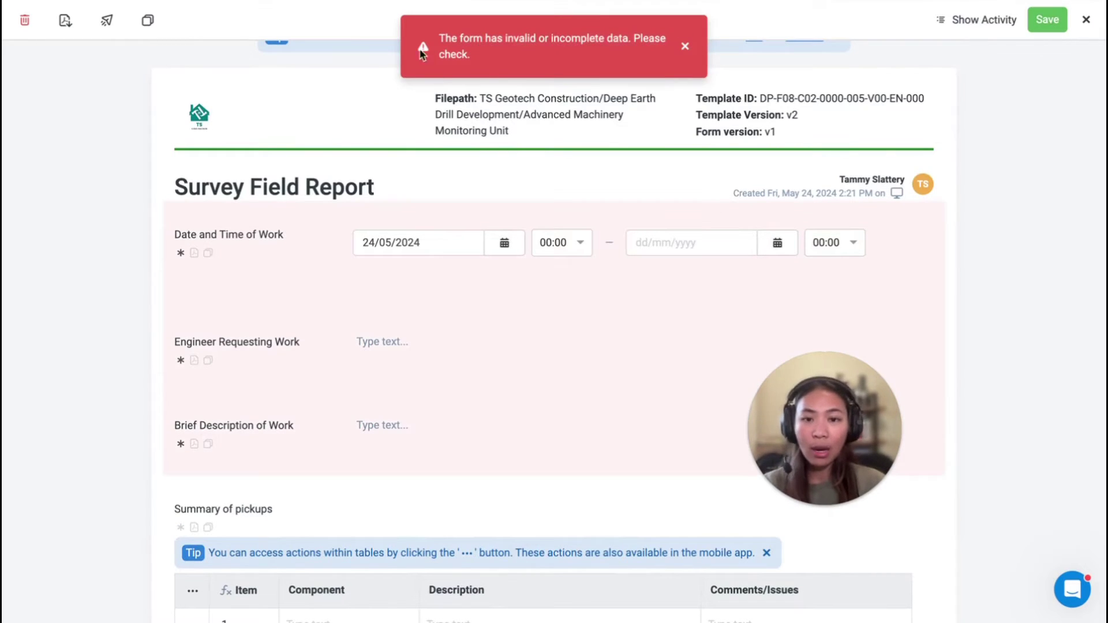
click(777, 243)
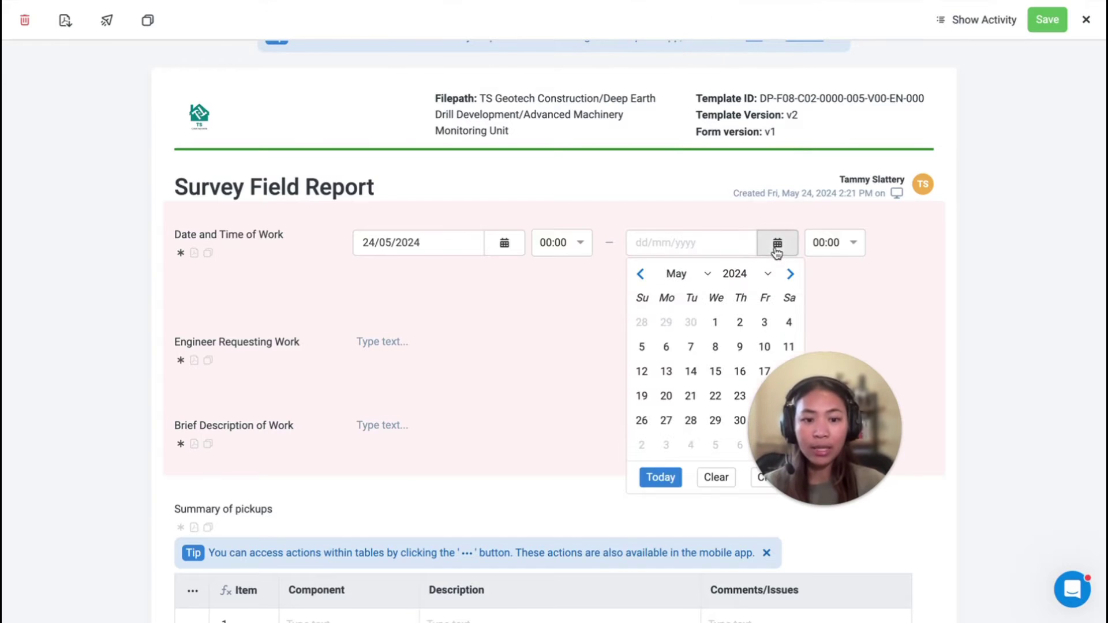
click(691, 420)
Step: Enter the requesting engineer's name and set the Brief Description of Work to "Example"
click(402, 325)
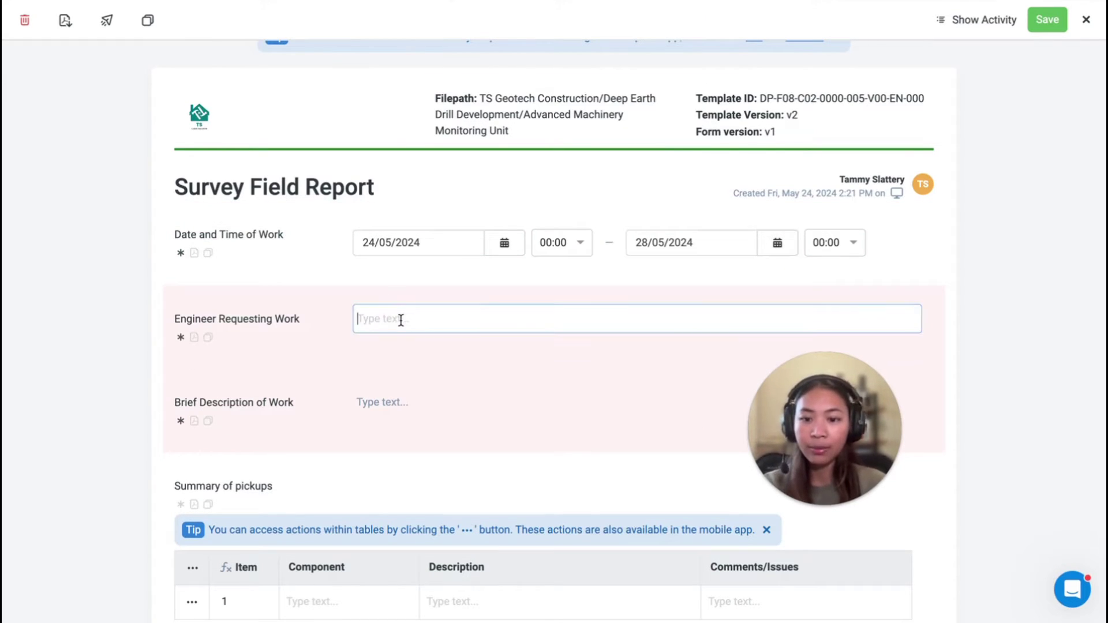
text(Tammy)
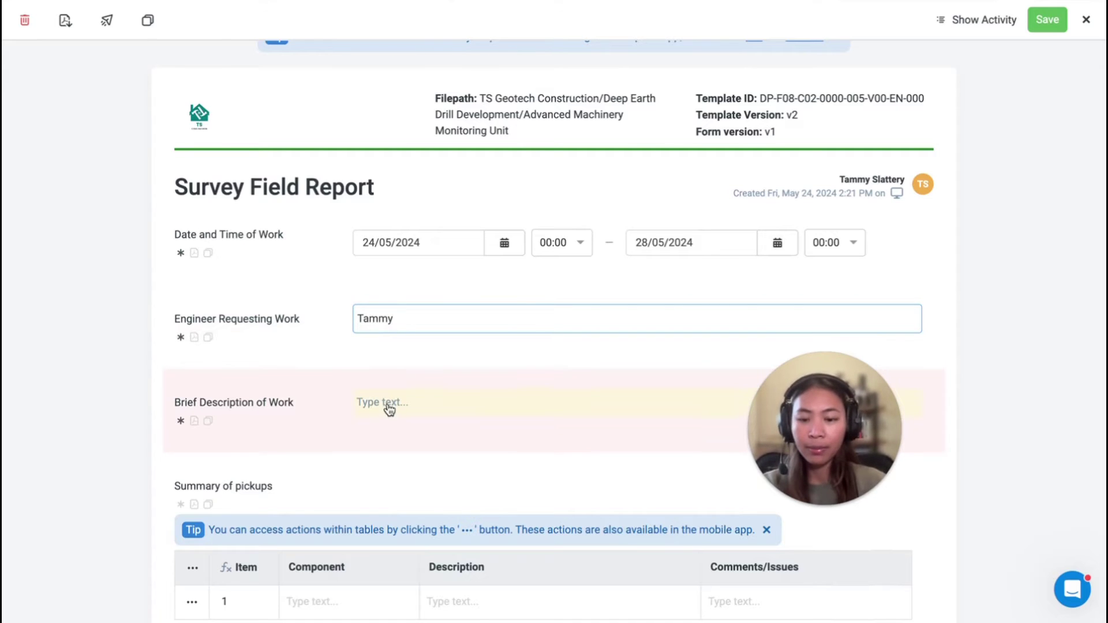
click(389, 408)
text(Example)
click(393, 445)
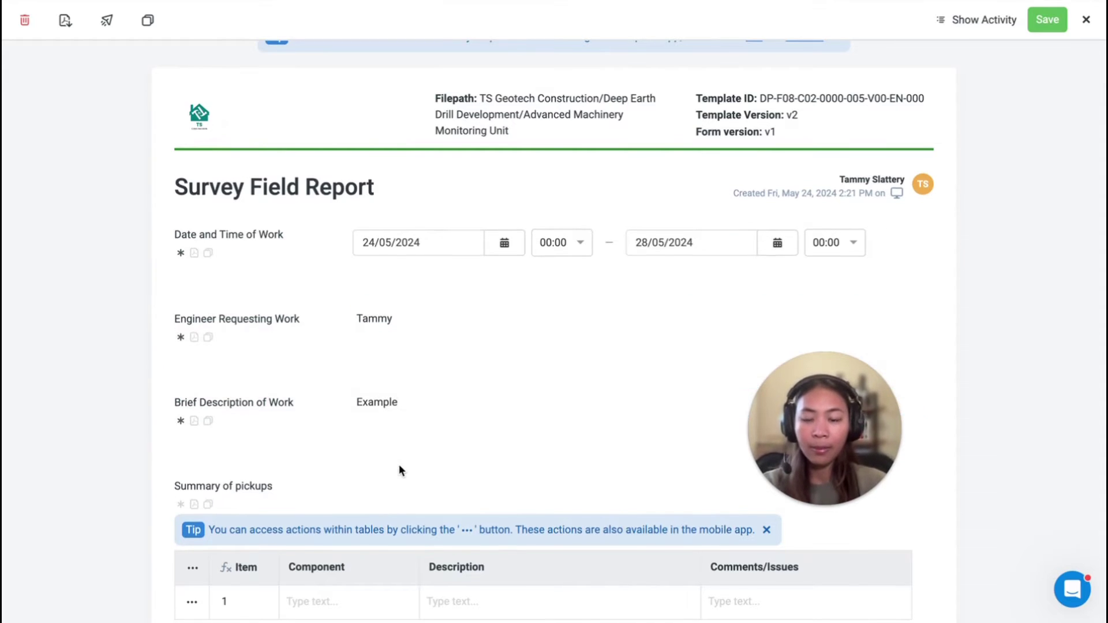
Step: Answer Question 1 about backfilled potholes and open excavations with No, after trying NA, and save the form
scroll(399, 464, down, 10)
click(677, 186)
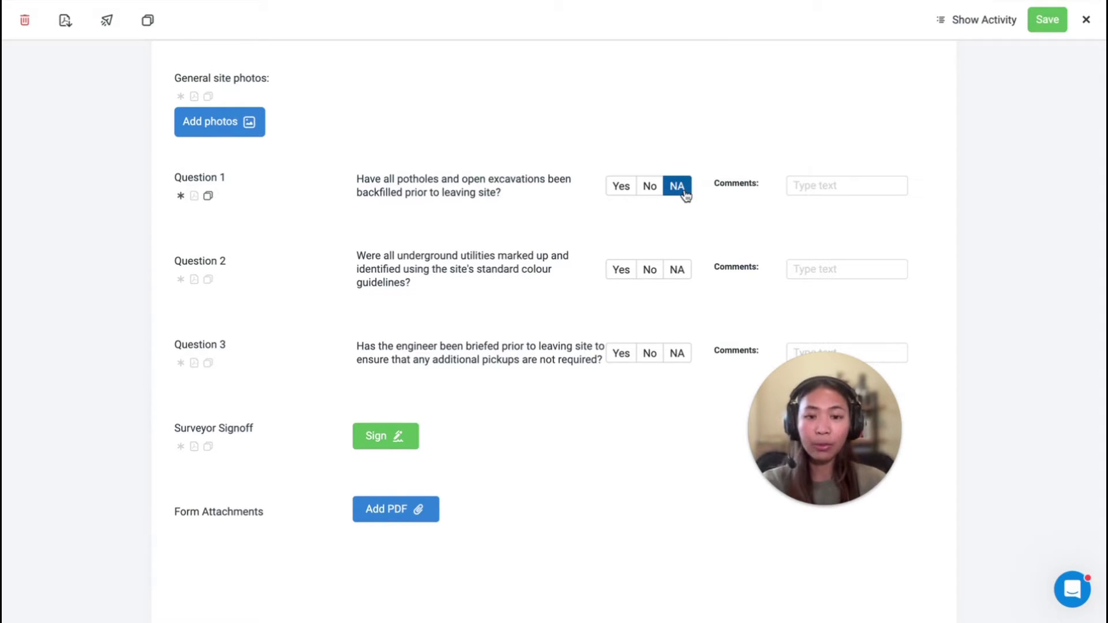
click(650, 186)
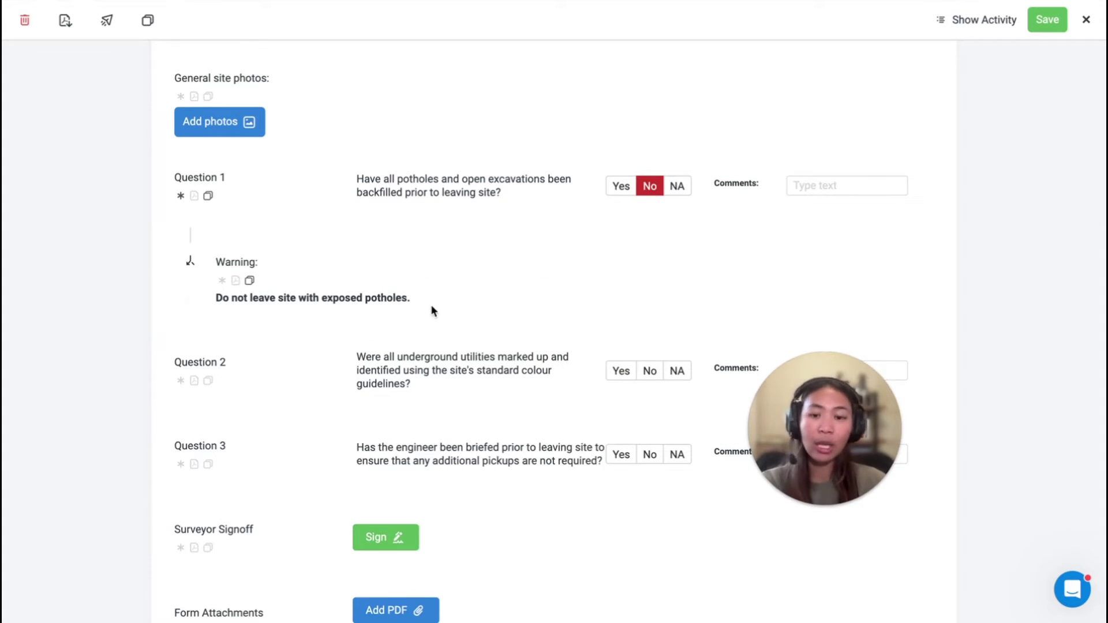
click(1046, 20)
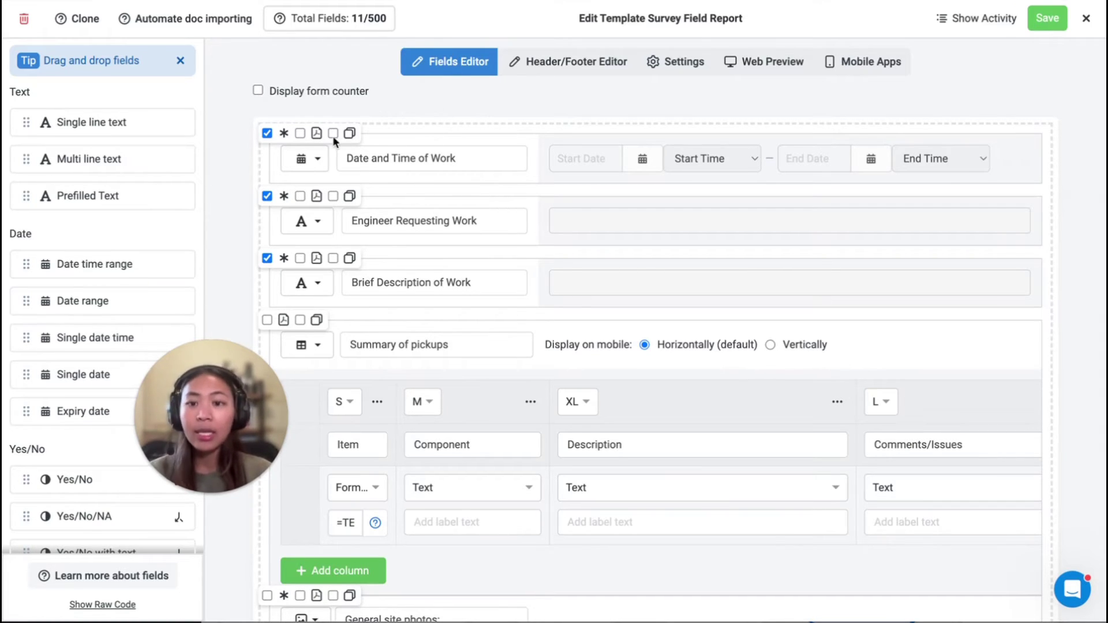
Step: Examine the field settings of Date and Time of Work and expand Question 1's Yes and No logic rules
mouse_move(264, 136)
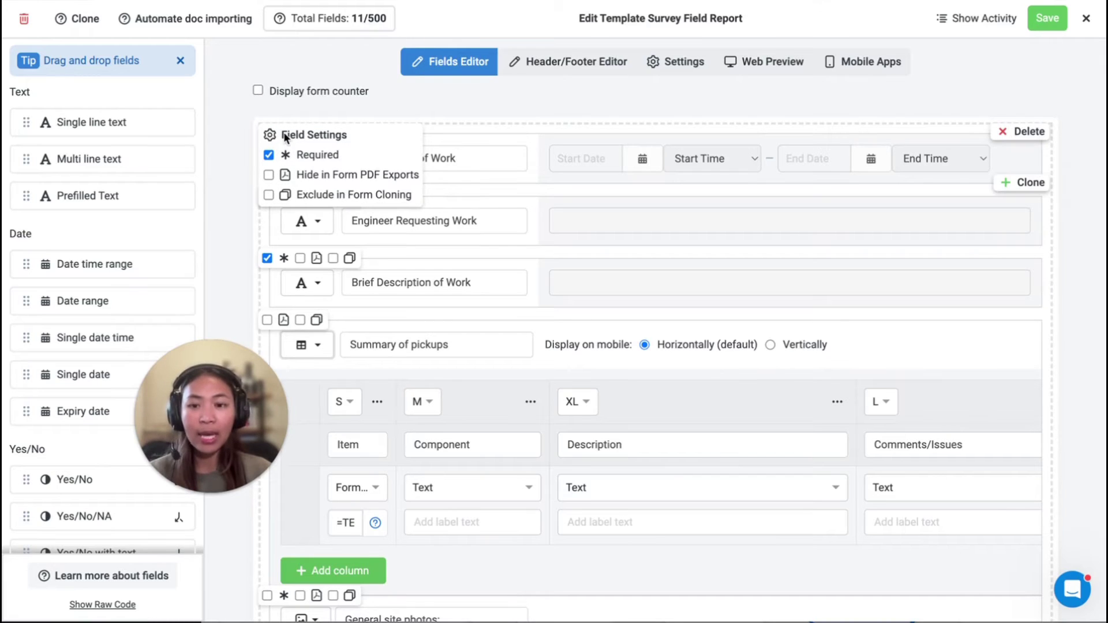
mouse_move(286, 221)
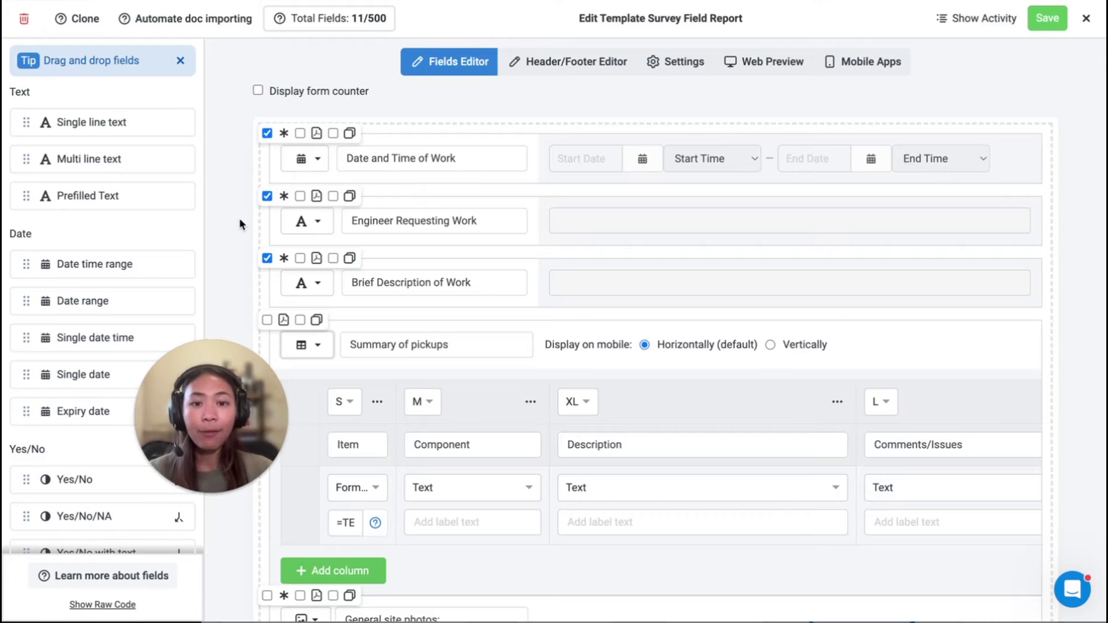
scroll(246, 238, down, 9)
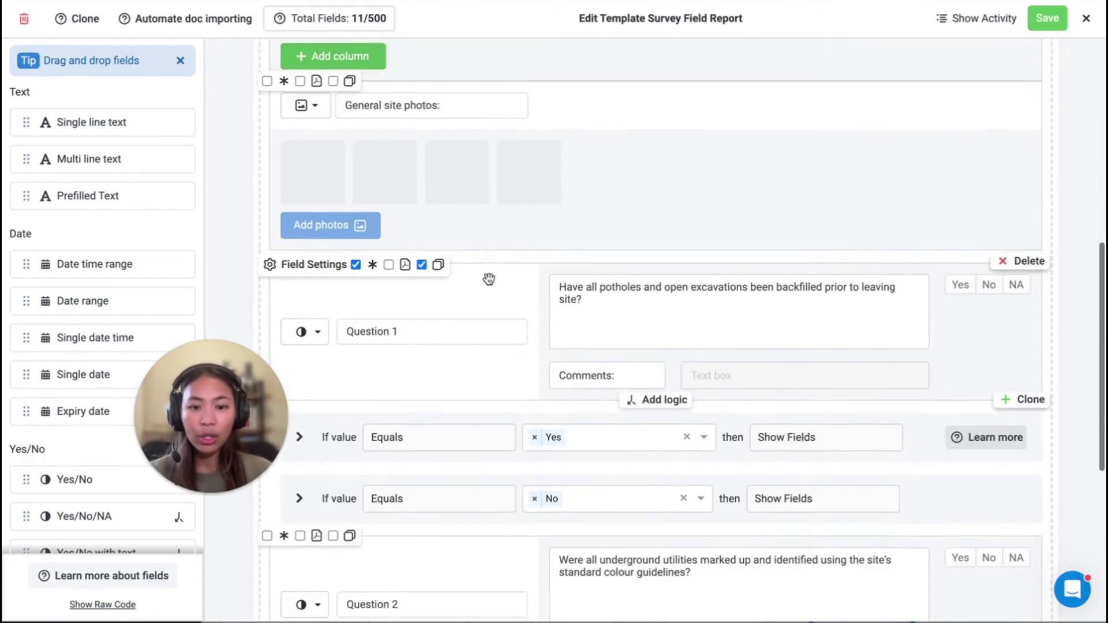
scroll(489, 280, down, 2)
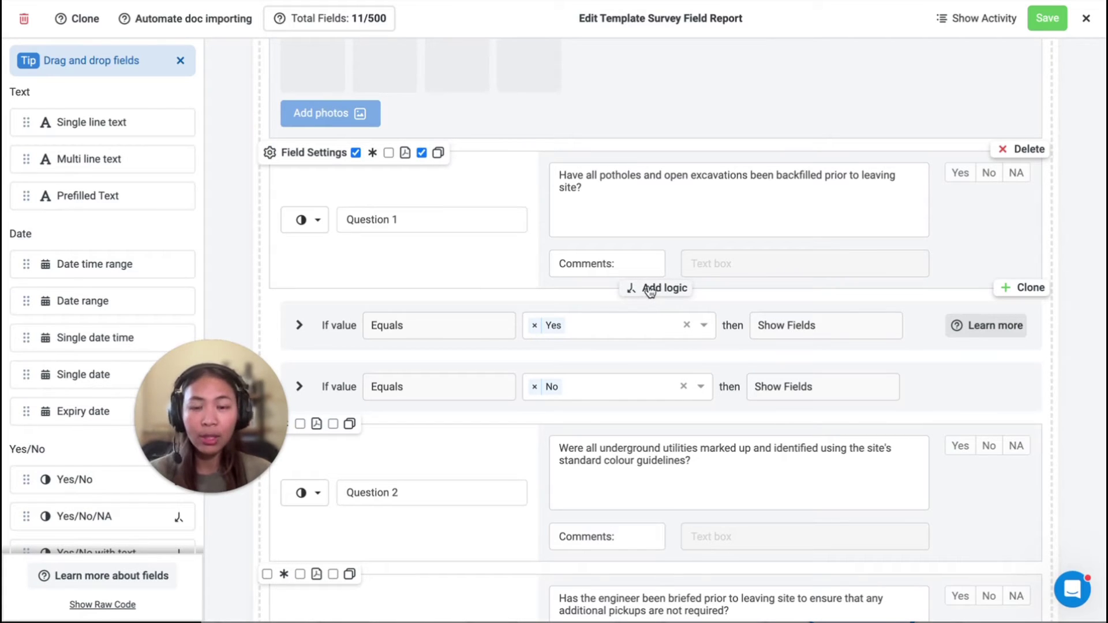
click(300, 326)
scroll(305, 329, down, 3)
click(299, 413)
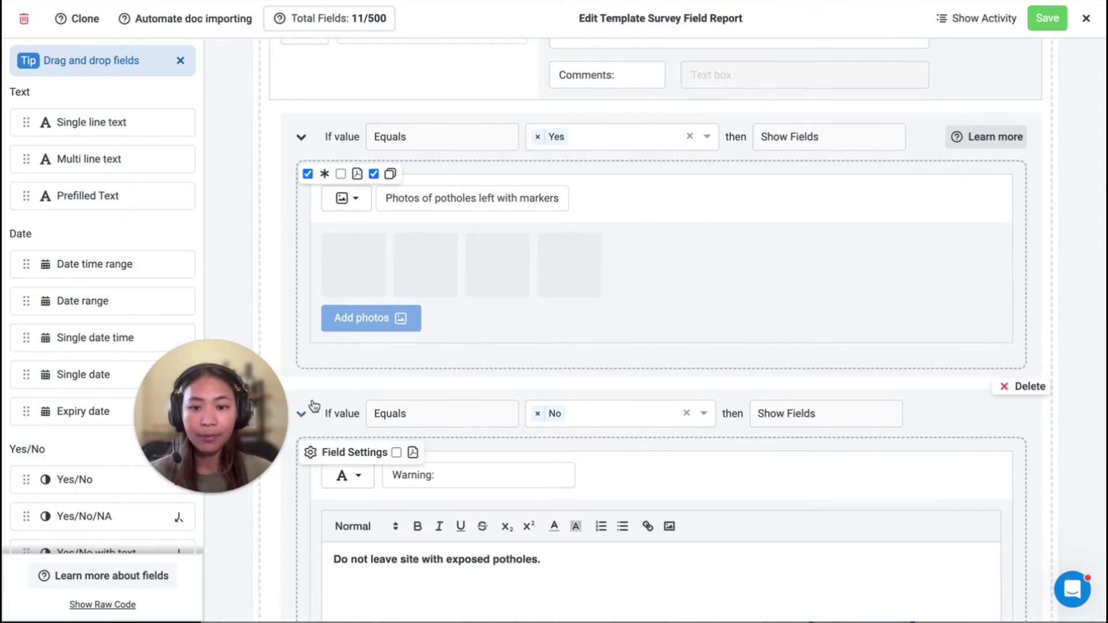
scroll(403, 332, down, 1)
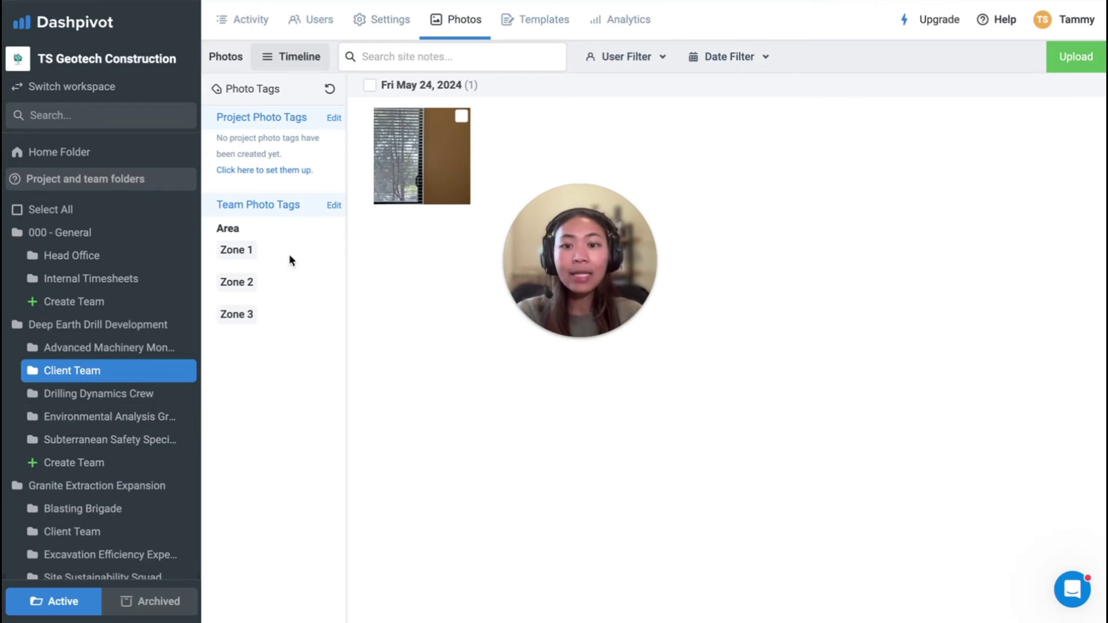
Step: Open the Client Team's site photo dated May 24, 2024
click(448, 183)
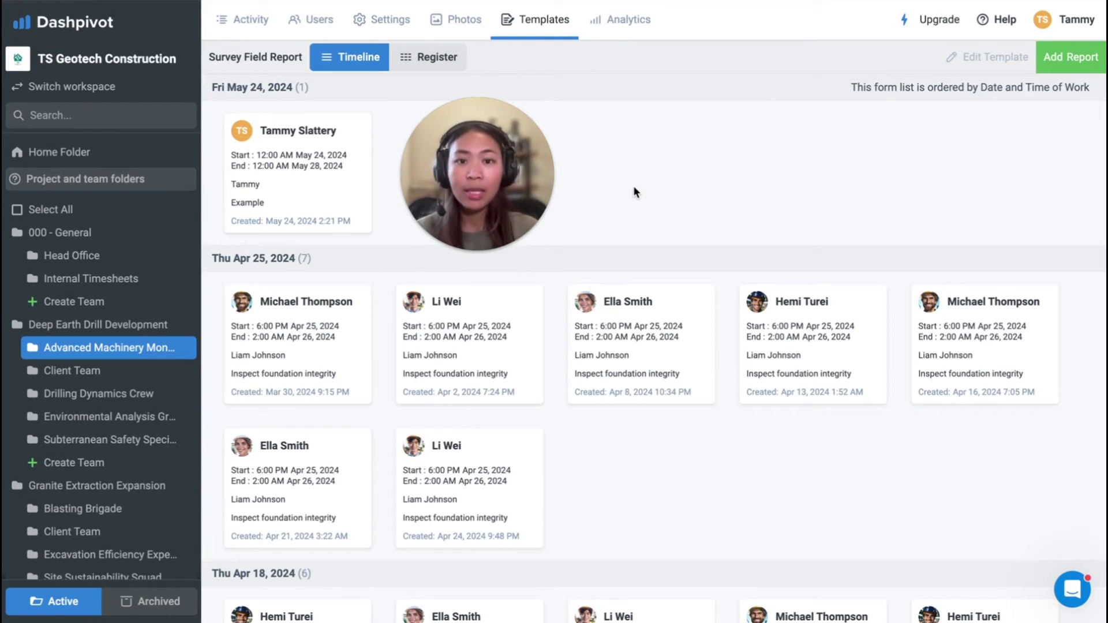
Step: Show the Survey Field Report forms in the register view and look at the Created By filter
click(426, 61)
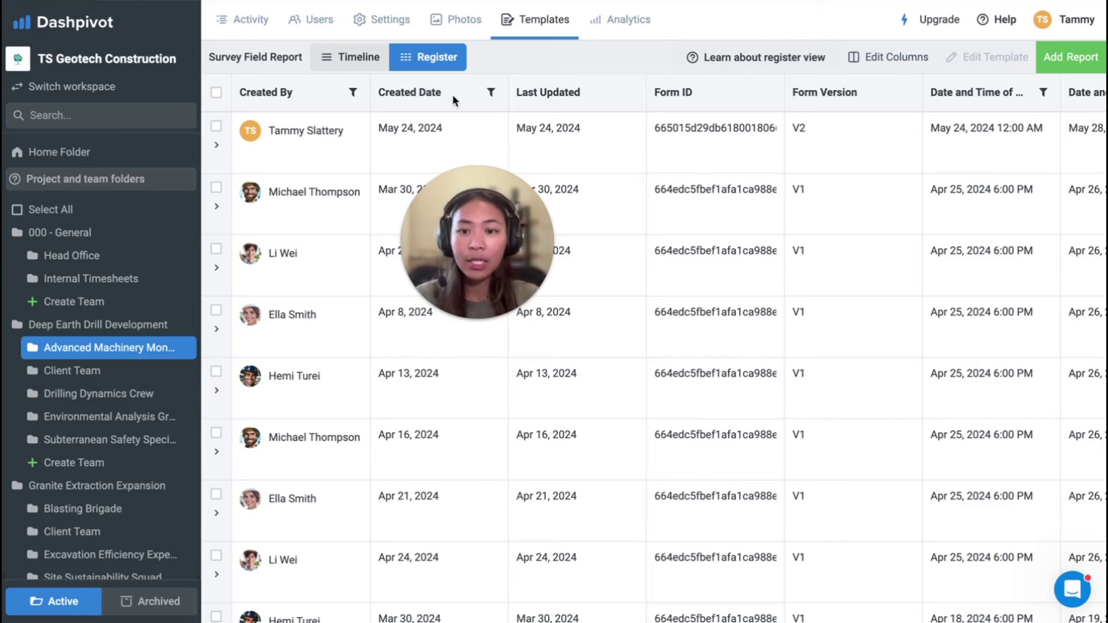
click(353, 94)
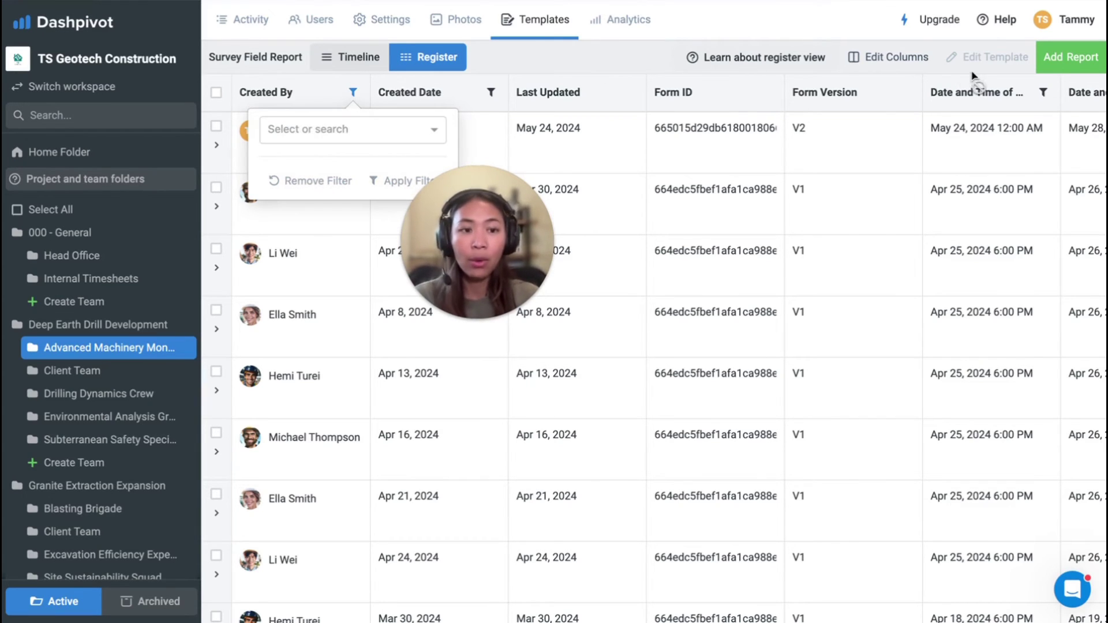
click(978, 94)
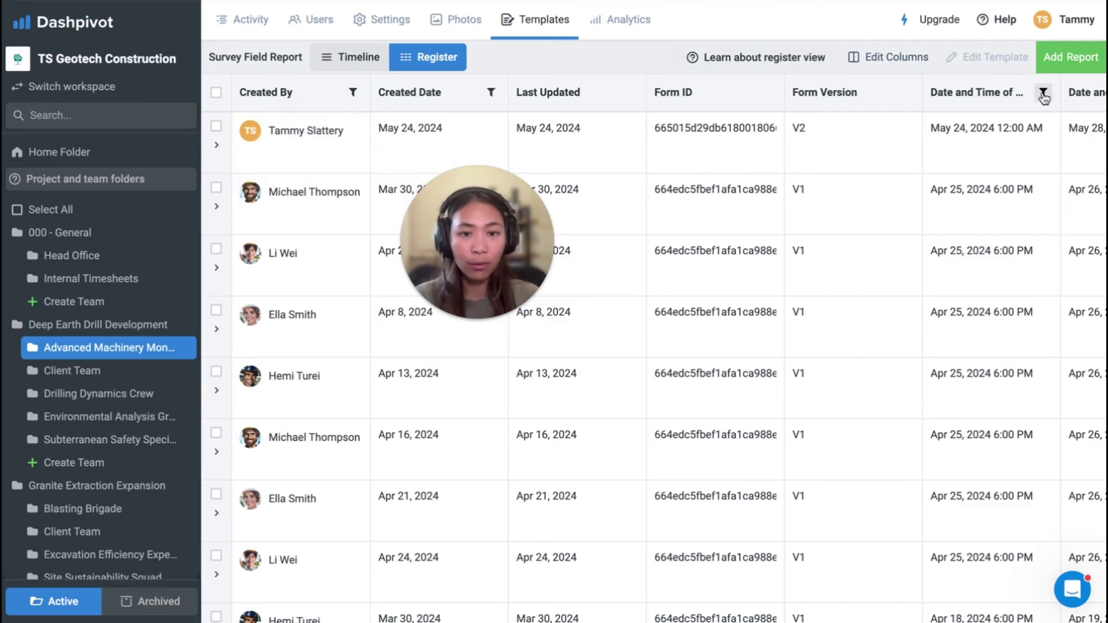
Step: Select all reports in the register and look at the CSV and PDF download options
click(217, 93)
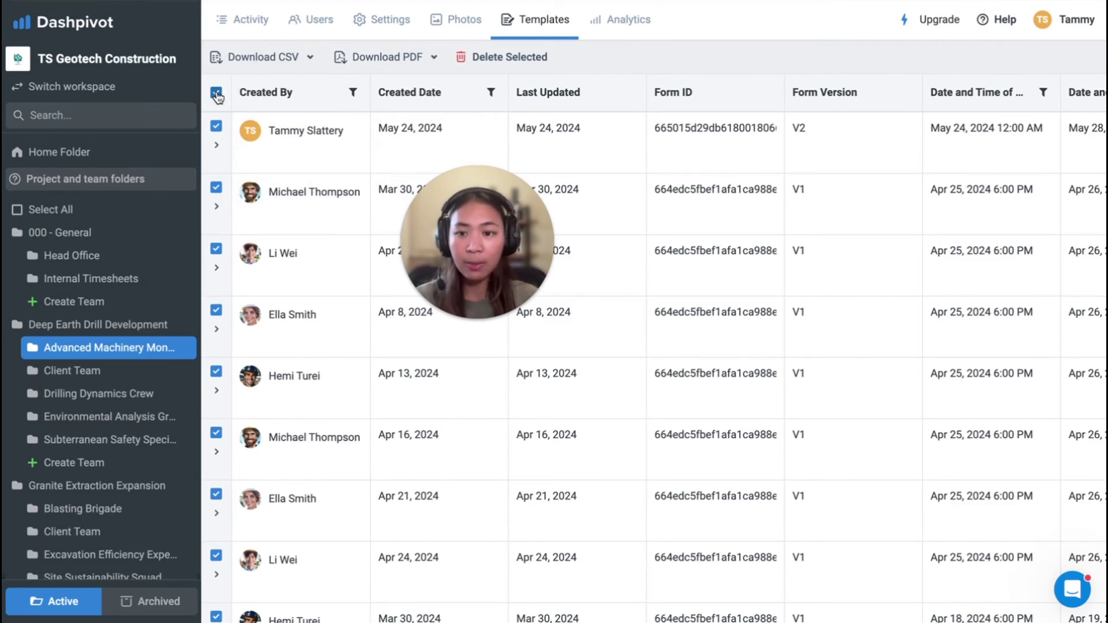
click(277, 62)
click(386, 58)
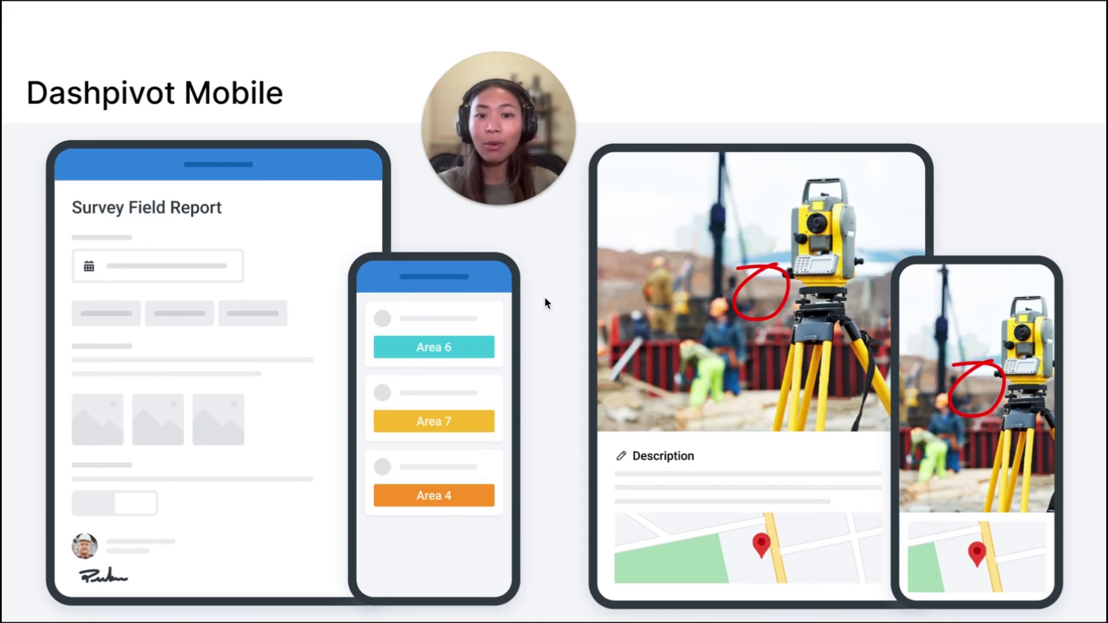
key(Right)
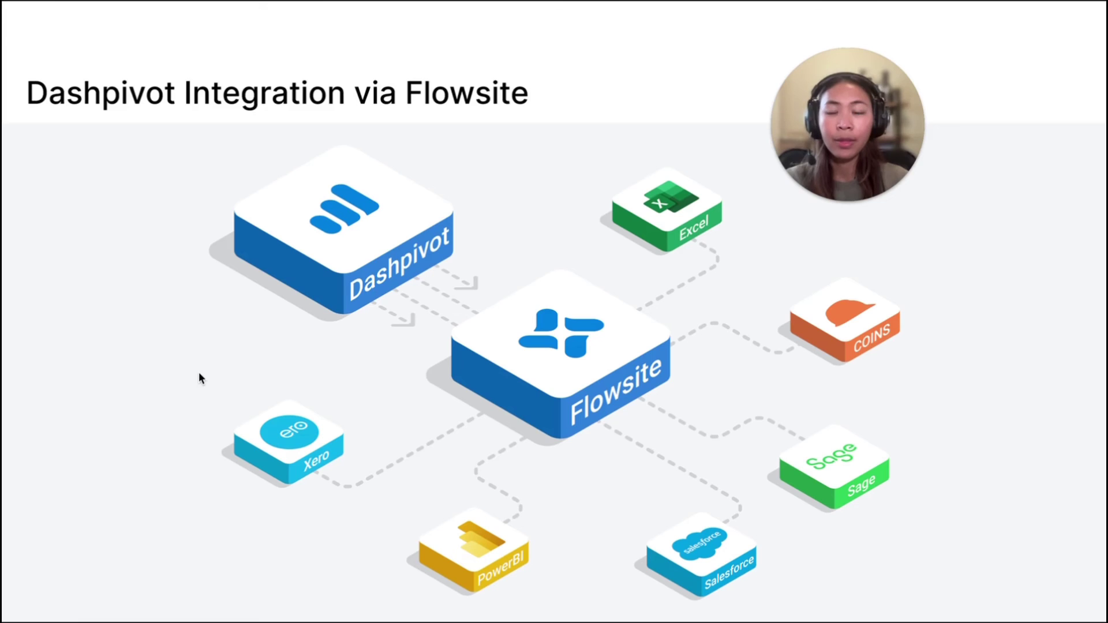